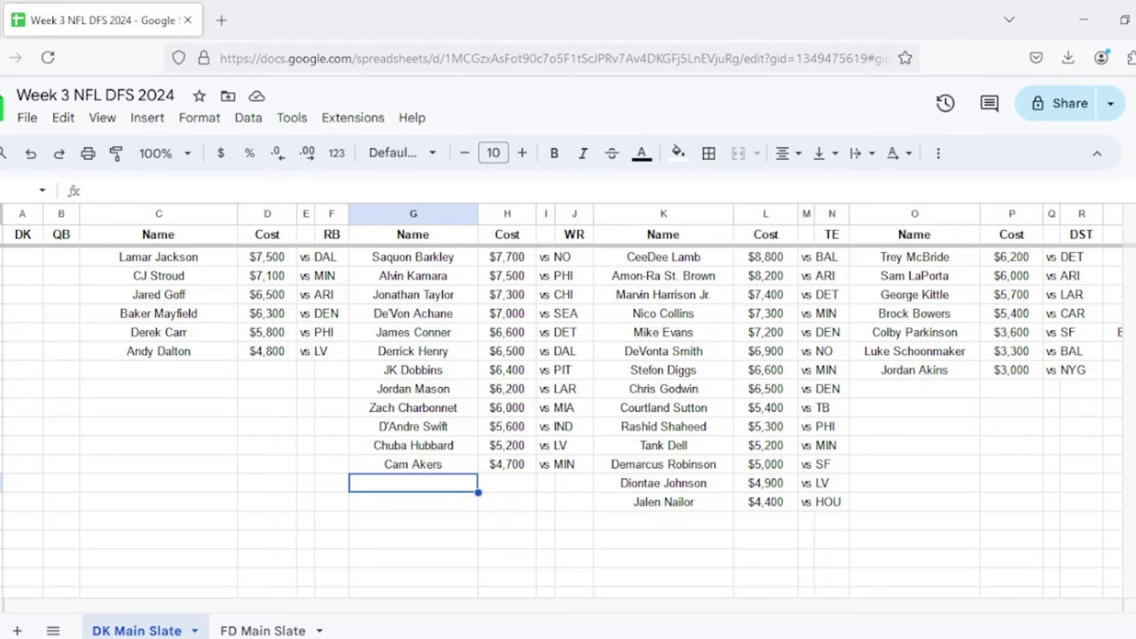
- Review the RB, WR and TE picks on the DK Main Slate sheet through to the DST columns
{"action": "left_click", "coordinate": [507, 483]}
{"action": "left_click", "coordinate": [546, 483]}
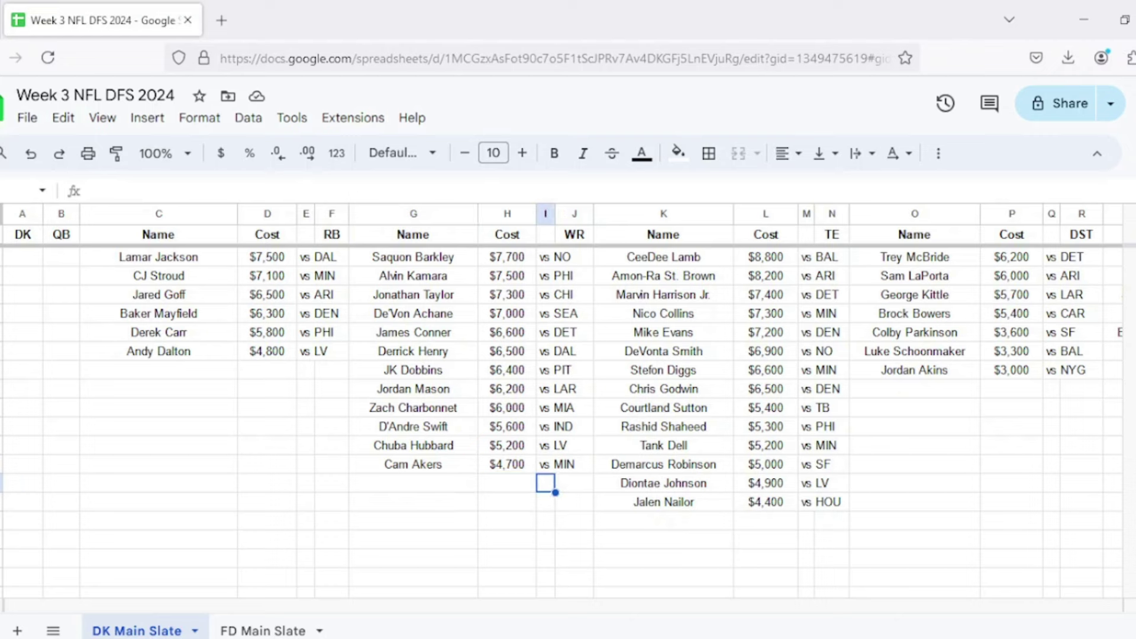
{"action": "left_click", "coordinate": [663, 482]}
{"action": "left_click", "coordinate": [765, 483]}
{"action": "left_click", "coordinate": [807, 483]}
{"action": "left_click", "coordinate": [832, 482]}
{"action": "left_click", "coordinate": [914, 483]}
{"action": "key", "text": "Right"}
{"action": "key", "text": "Right"}
{"action": "key", "text": "Right"}
{"action": "key", "text": "Right"}
{"action": "key", "text": "Right"}
{"action": "key", "text": "Right"}
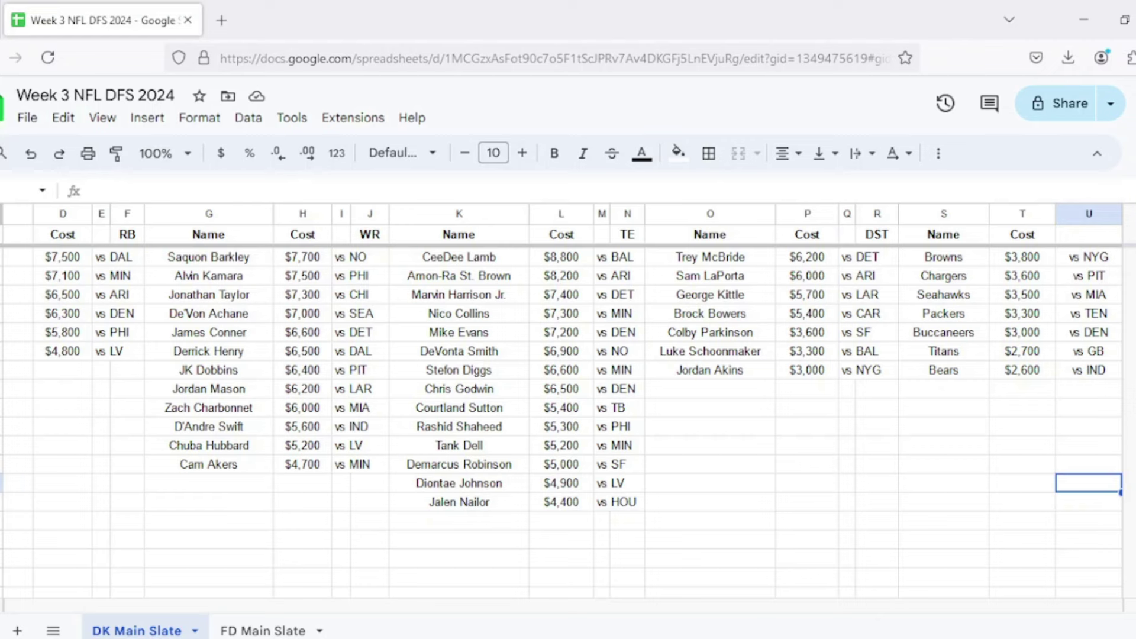
- Examine the opponents of the Browns, Chargers and Seahawks in the DK Main Slate's DST list
{"action": "left_click", "coordinate": [1087, 256]}
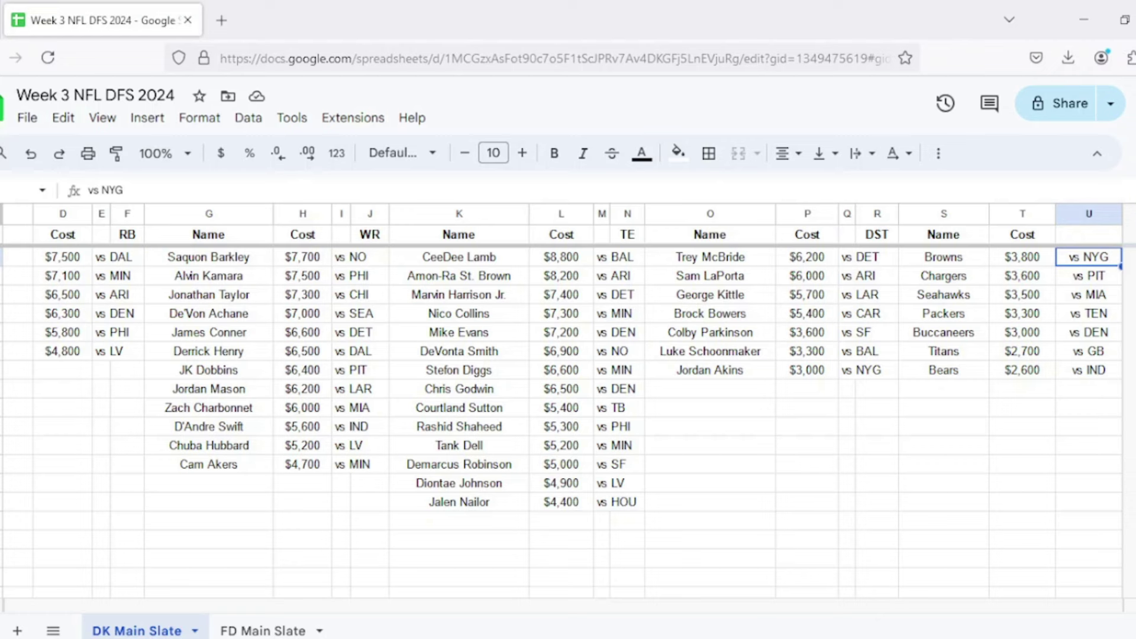
{"action": "left_click", "coordinate": [1088, 275]}
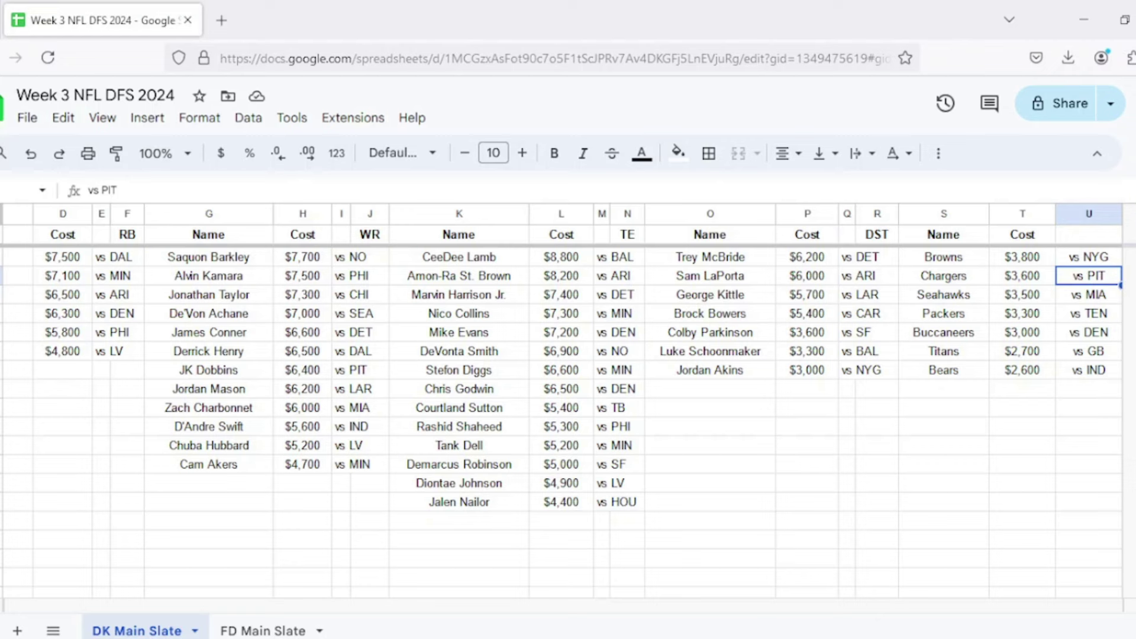
{"action": "key", "text": "Down"}
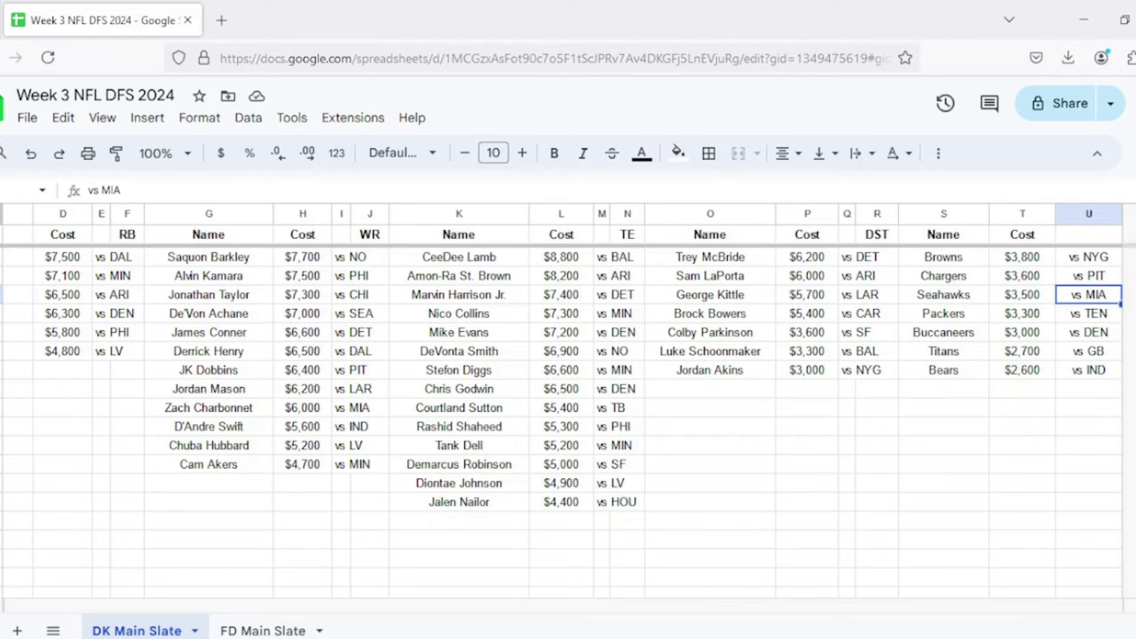
- Open the FD Main Slate sheet and review its running back and wide receiver picks with their costs
{"action": "left_click", "coordinate": [260, 630]}
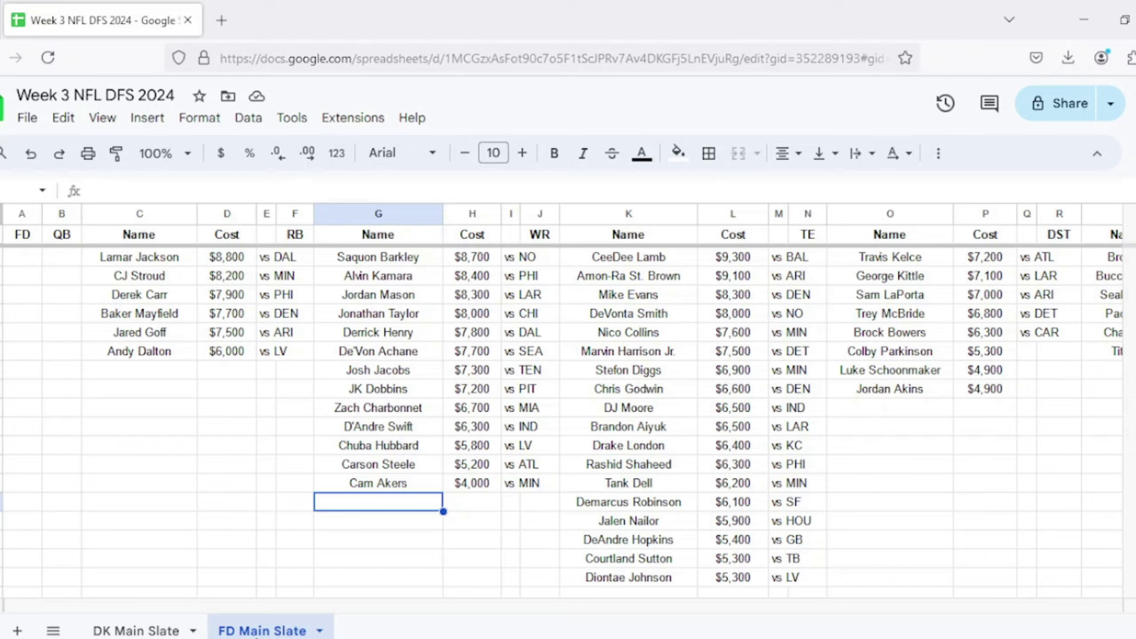
{"action": "key", "text": "Right"}
{"action": "key", "text": "Right"}
{"action": "key", "text": "Right"}
{"action": "key", "text": "Right"}
{"action": "key", "text": "Right"}
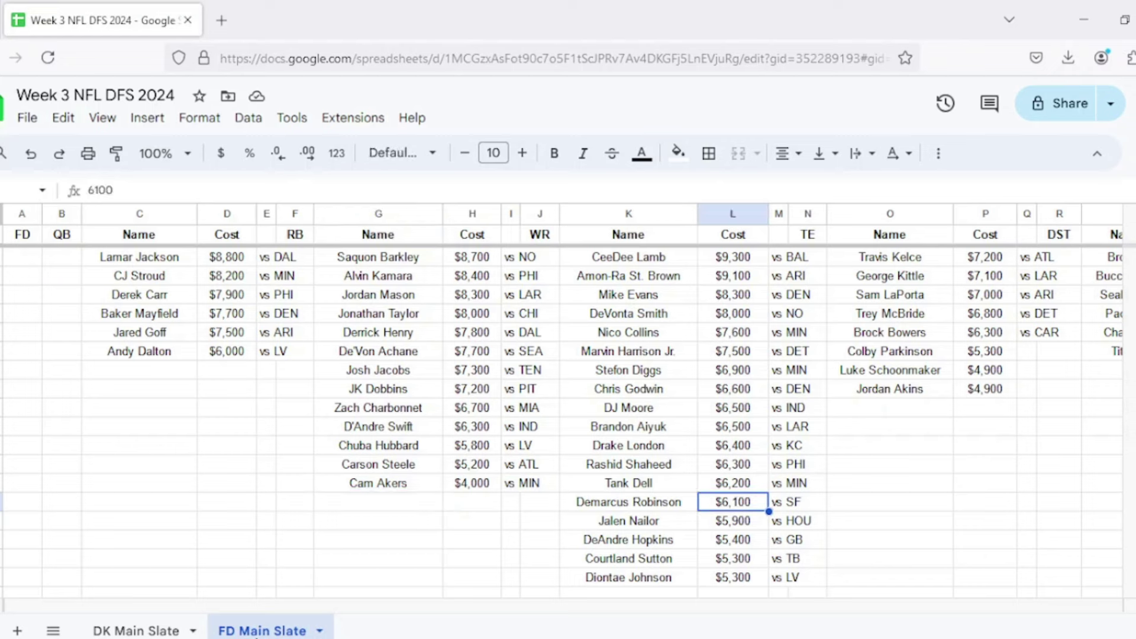
- Examine the FD Main Slate's tight end and DST picks, including their costs and opponents, through to column U
{"action": "key", "text": "Right"}
{"action": "key", "text": "Right"}
{"action": "key", "text": "Right"}
{"action": "key", "text": "Right"}
{"action": "key", "text": "Right"}
{"action": "key", "text": "Right"}
{"action": "key", "text": "Right"}
{"action": "key", "text": "Right"}
{"action": "key", "text": "Right"}
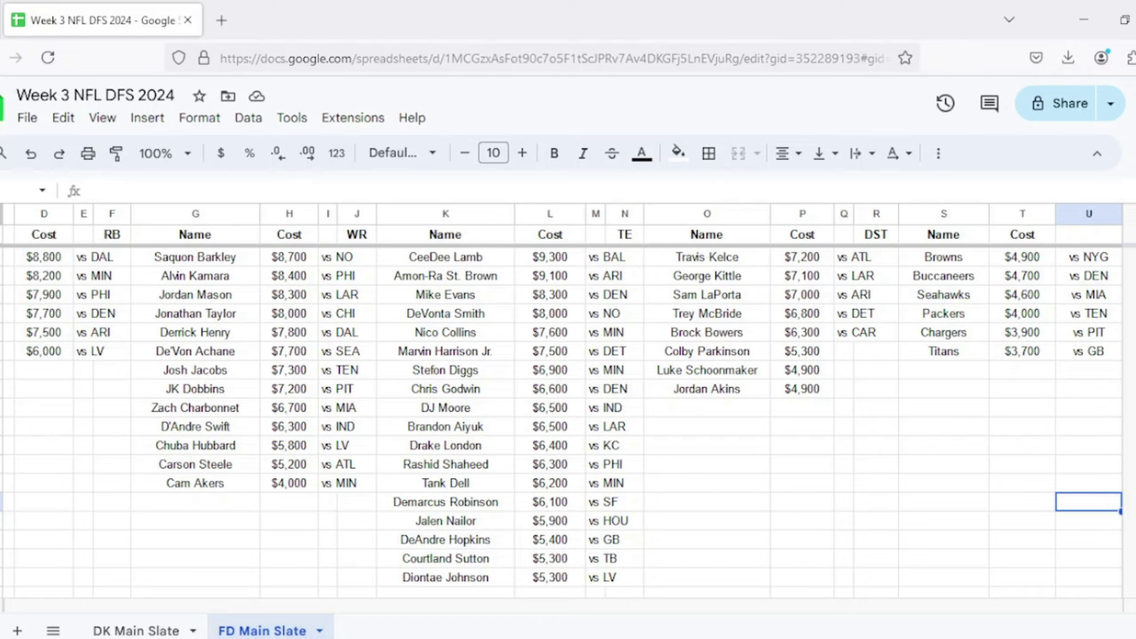
- Review the lower-cost wide receivers at the end of the FD Main Slate's WR list
{"action": "left_click", "coordinate": [357, 508]}
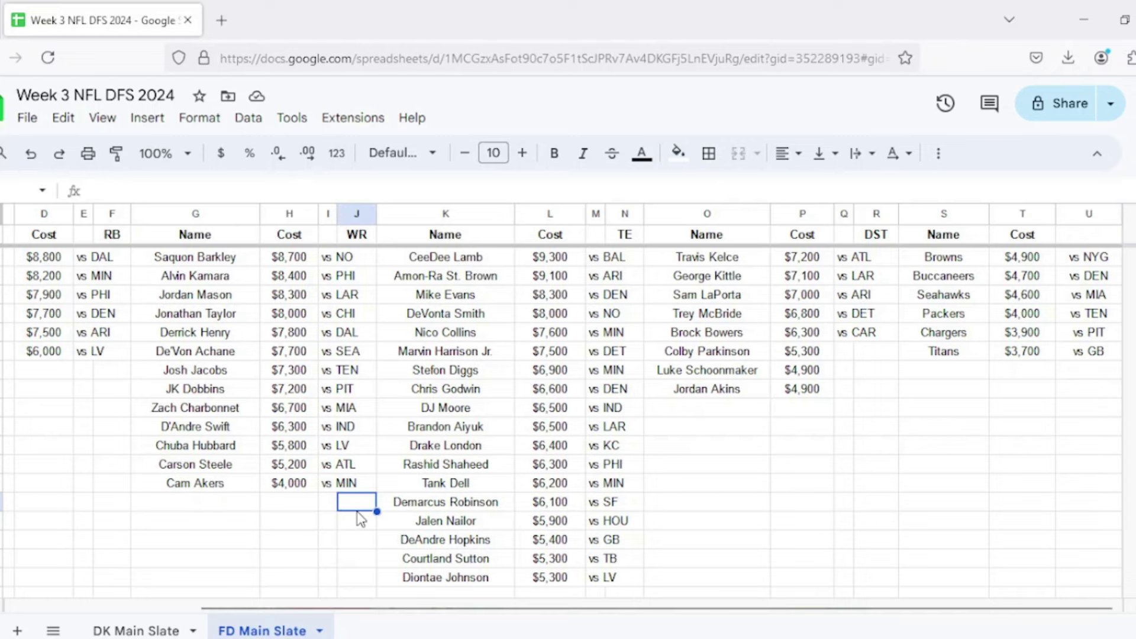
{"action": "key", "text": "Down"}
{"action": "key", "text": "Down"}
{"action": "key", "text": "Down"}
{"action": "key", "text": "Down"}
{"action": "key", "text": "Down"}
{"action": "key", "text": "Down"}
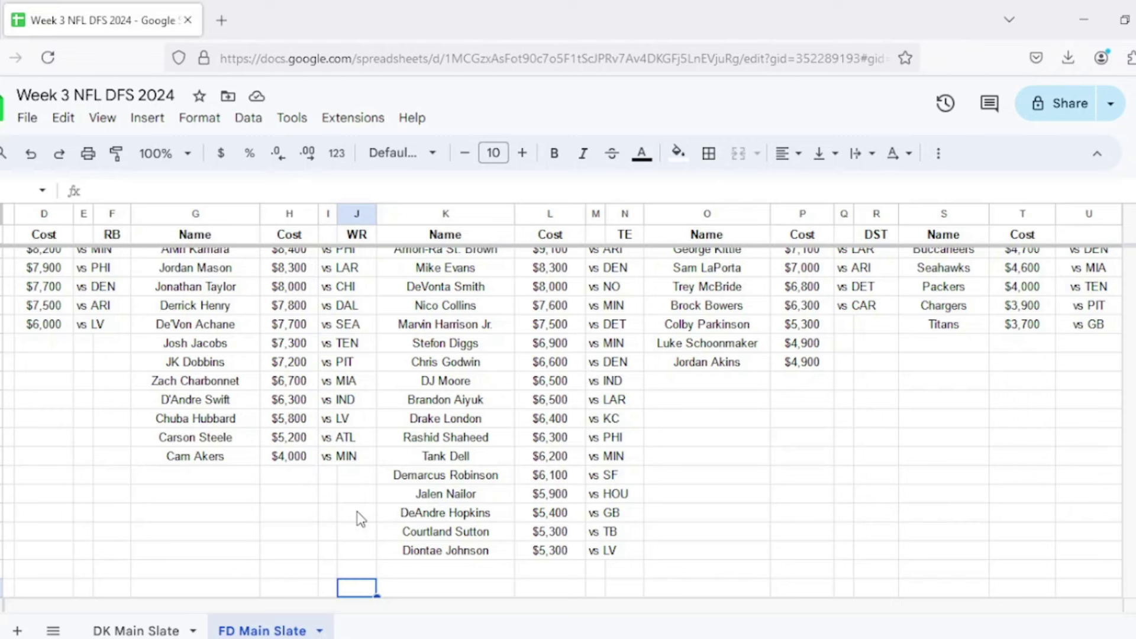
- Review the FD Main Slate's tight end list from its end back up to the header row and across to column U
{"action": "left_click", "coordinate": [658, 555]}
{"action": "key", "text": "Up"}
{"action": "key", "text": "Up"}
{"action": "key", "text": "Up"}
{"action": "key", "text": "Up"}
{"action": "key", "text": "Up"}
{"action": "key", "text": "ctrl+Up"}
{"action": "key", "text": "ctrl+Up"}
{"action": "key", "text": "ctrl+Right"}
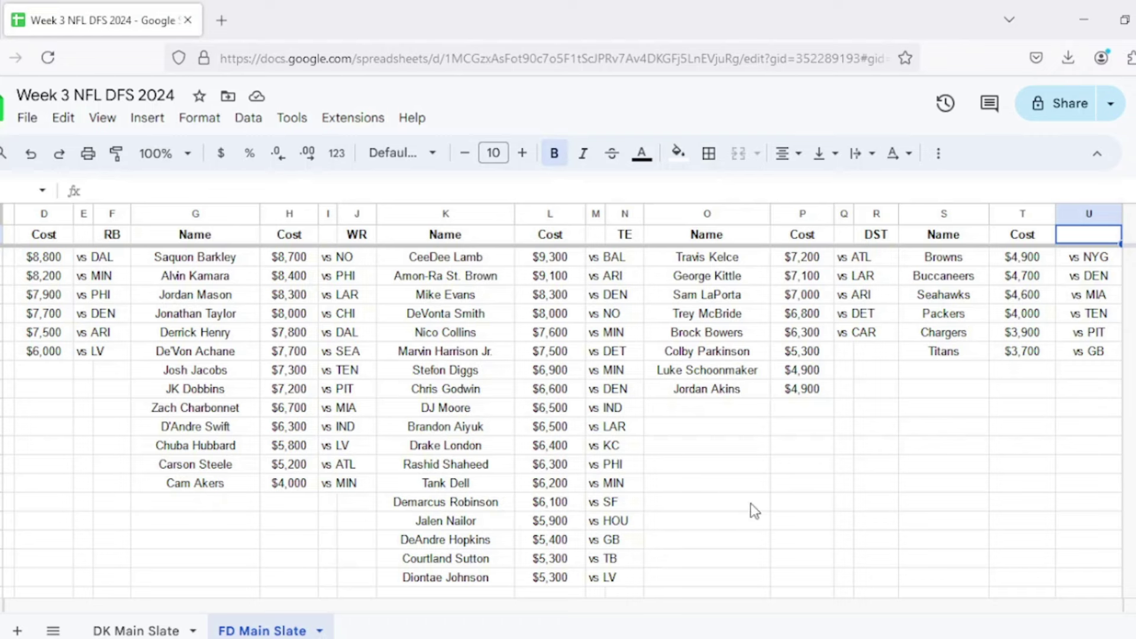
- Check the cost and opponent of the Titans in the FD Main Slate's DST list
{"action": "left_click", "coordinate": [916, 358]}
{"action": "key", "text": "Right"}
{"action": "key", "text": "Right"}
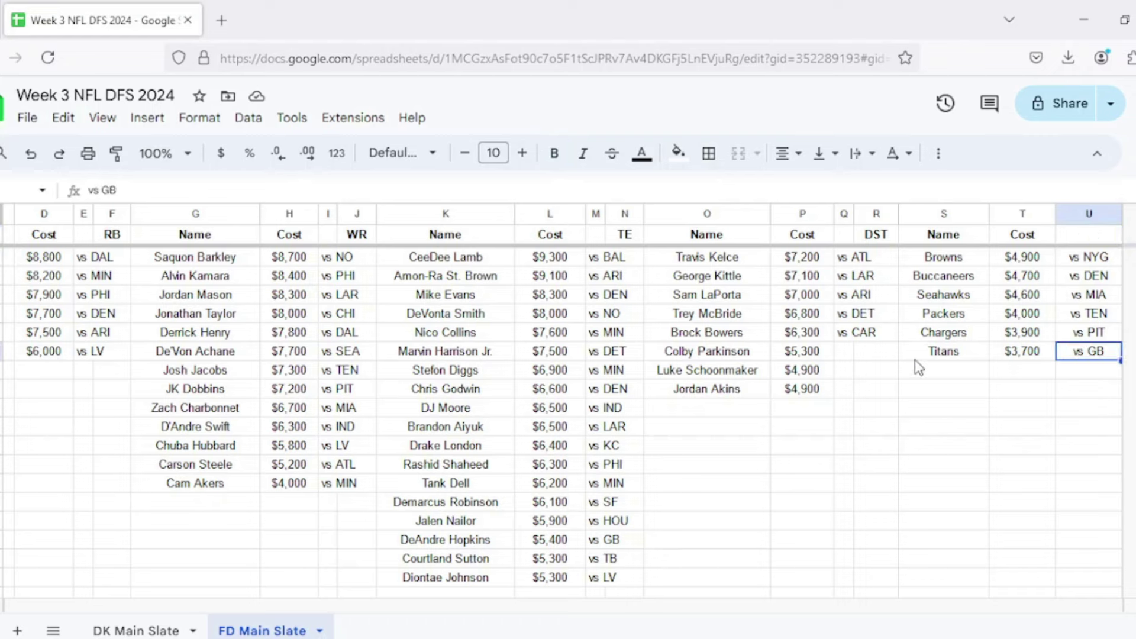